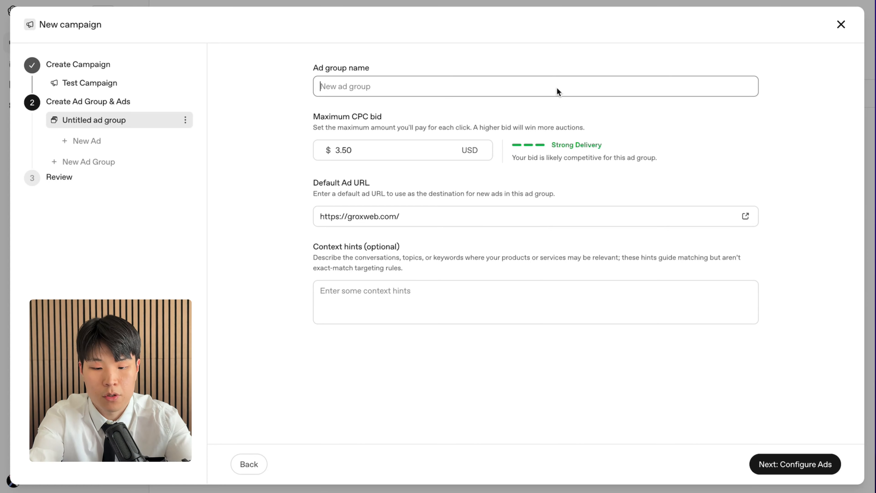
Name the ad group "Business Tax Advisory", check its default ad URL and maximum CPC bid, and continue to ad configuration.
type("Business")
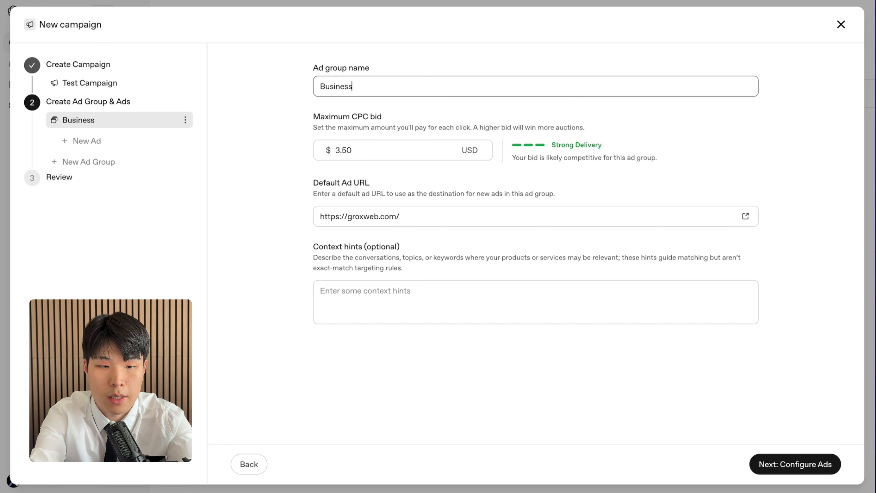
type(" Tax Advisory")
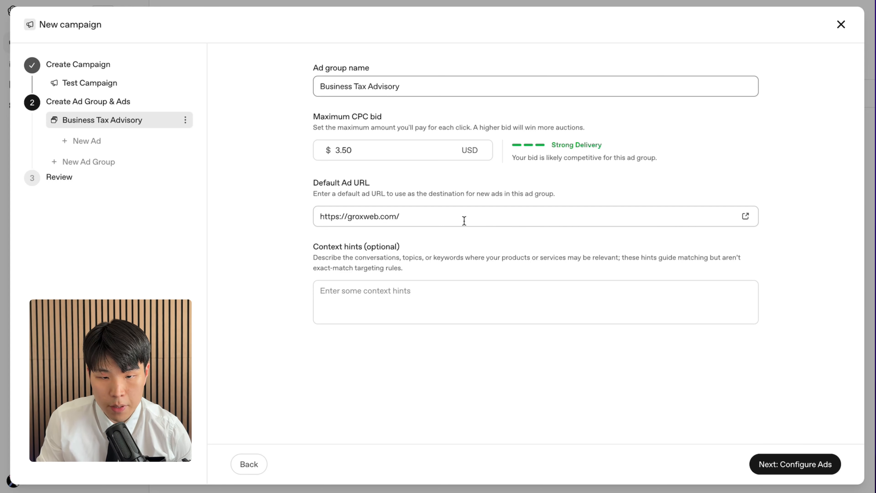
left_click_drag(465, 221, 308, 220)
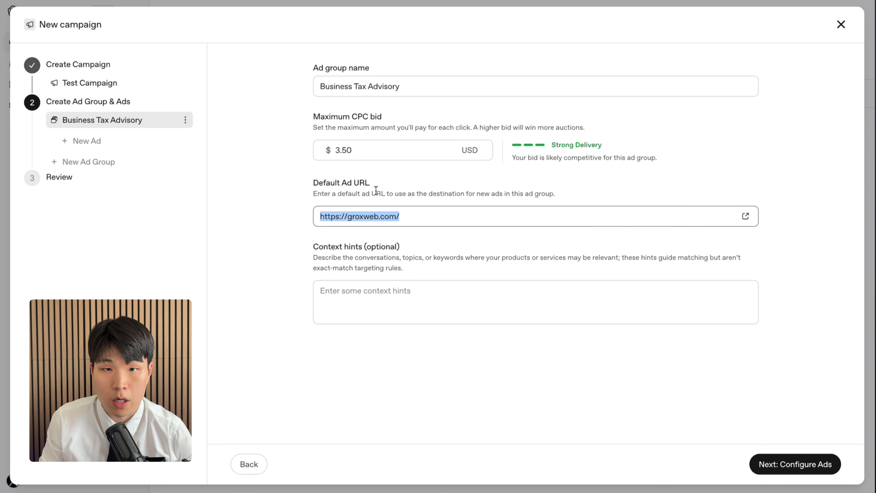
left_click(334, 150)
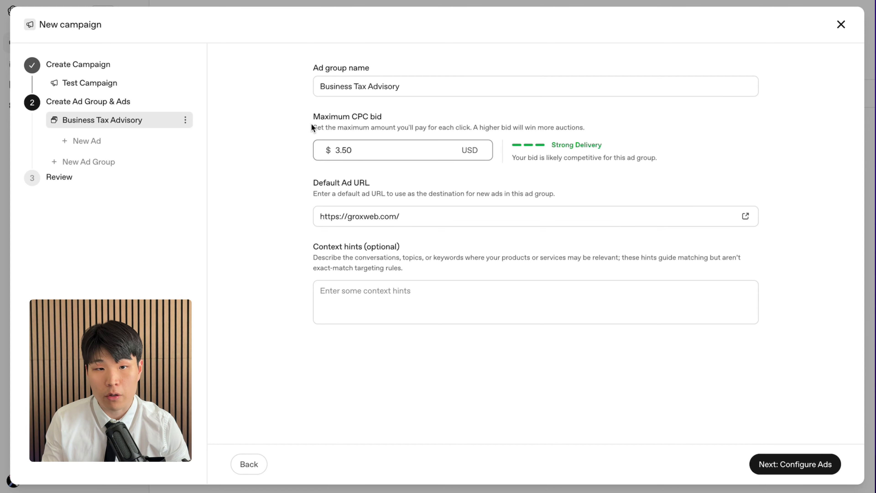
left_click_drag(604, 145, 550, 147)
left_click(556, 146)
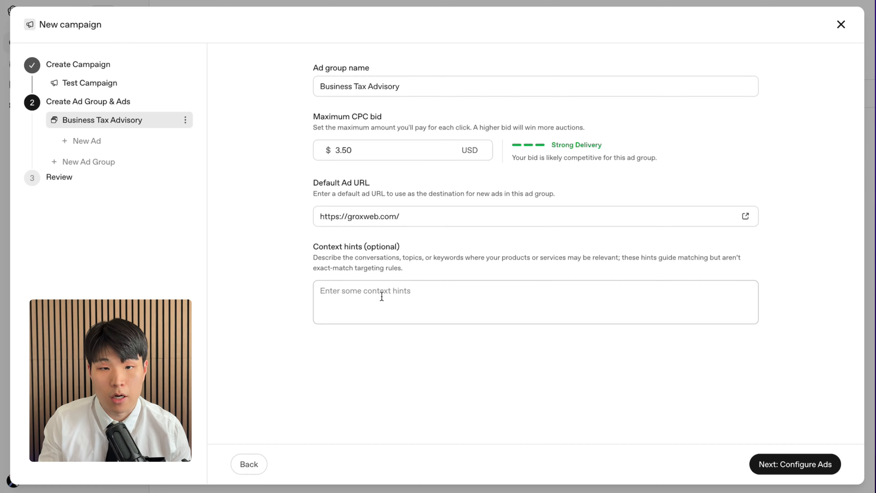
left_click(798, 465)
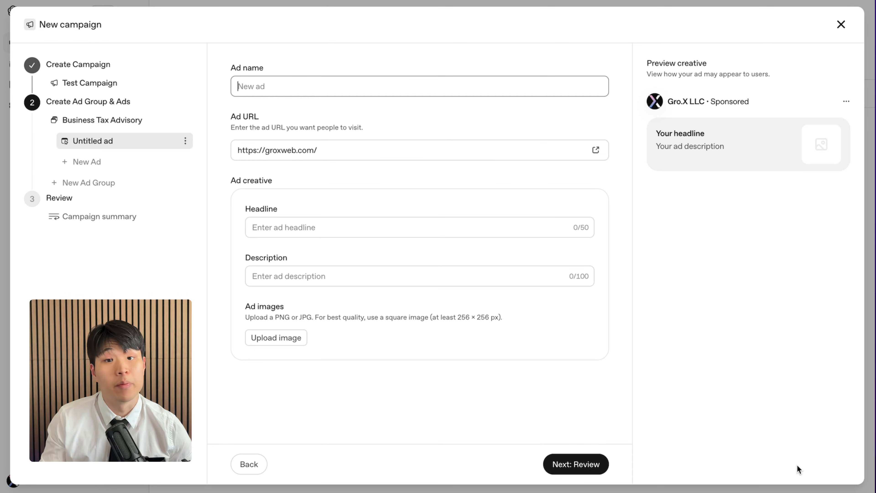
Name the new ad "Ad 1 -Tax Advisory".
left_click(281, 86)
type("Ad 1 -")
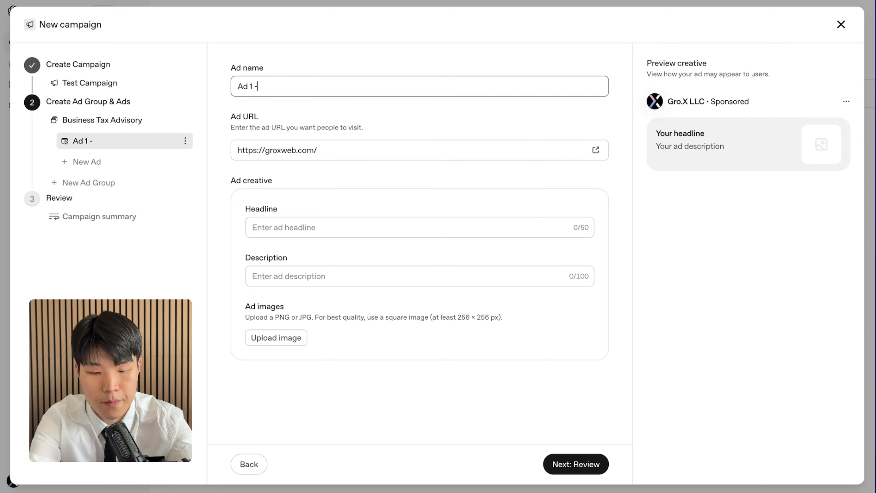
type("Tax Advisory")
Enter the ad headline "Get a Free Tax Audit • Leading Business Accounting Firm".
left_click(307, 220)
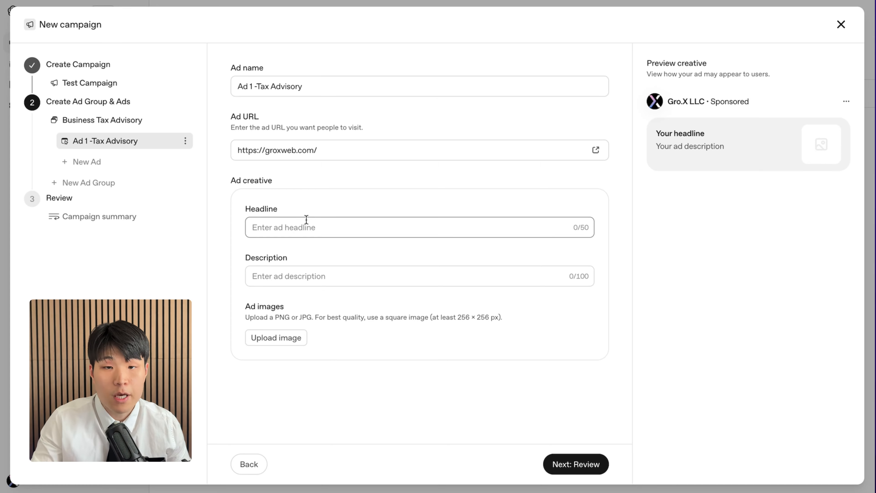
triple_click(274, 174)
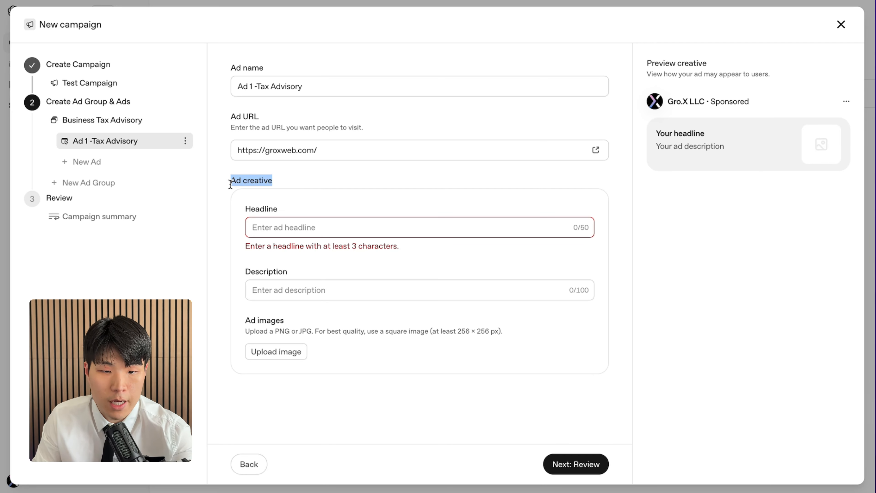
left_click(268, 226)
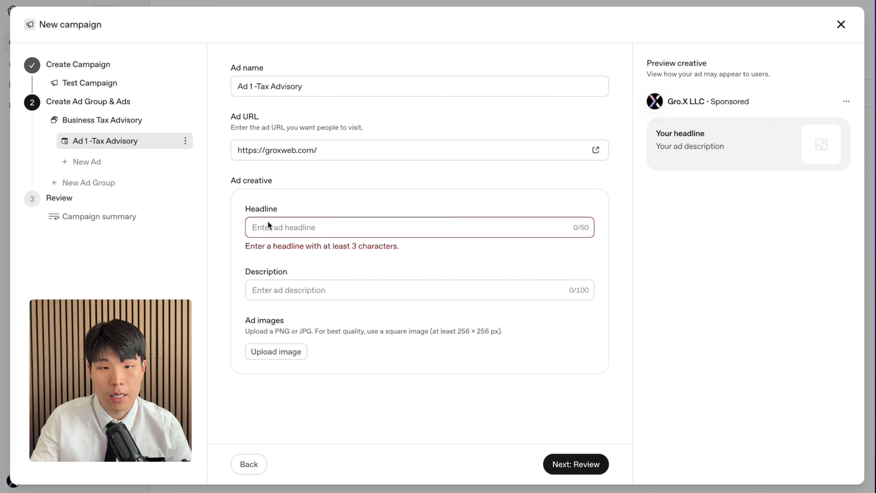
type("Get a Free Tax Audit · Leading B")
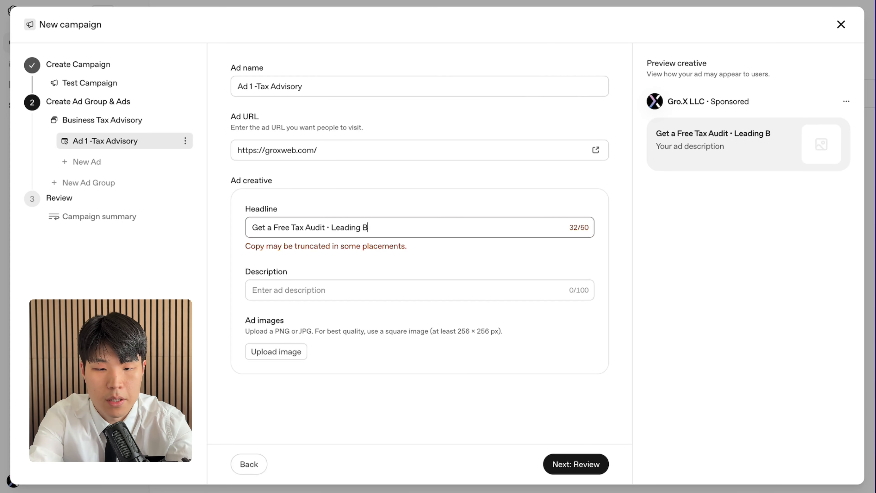
type("usiness Accounti")
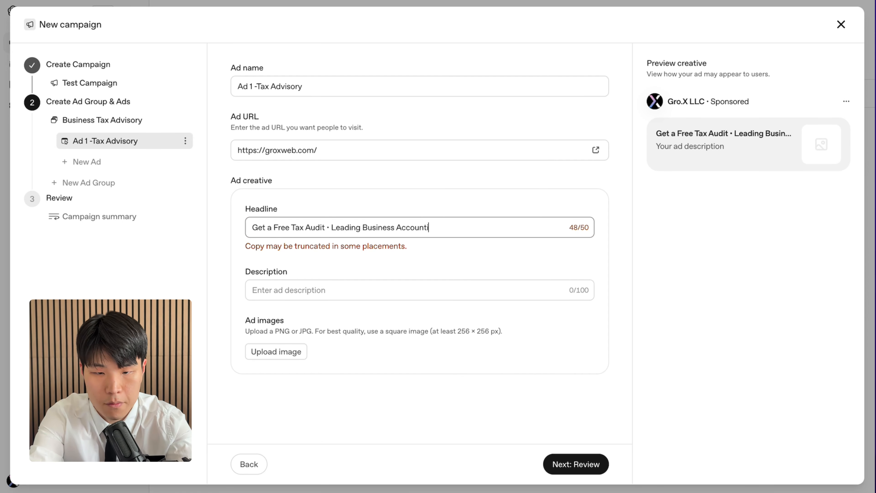
type("ng Firm")
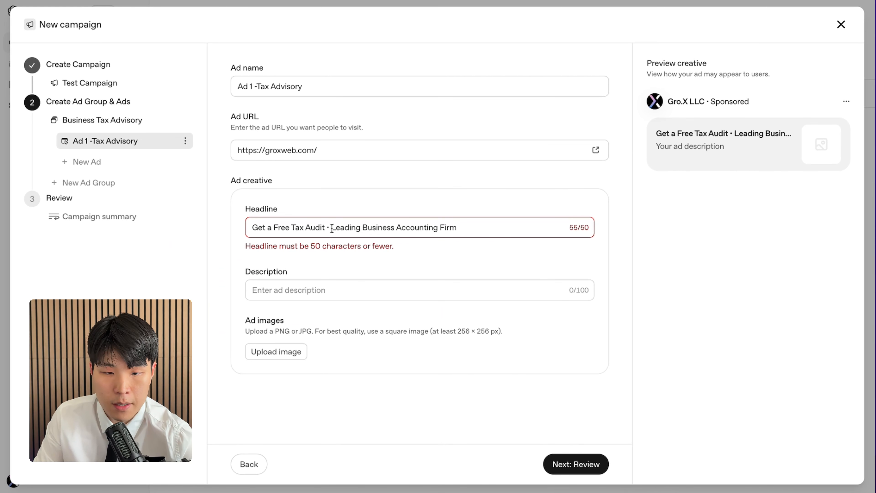
Shorten the ad headline to "Get a Free Business Tax Audit" and check it in the creative preview.
left_click(332, 228)
left_click_drag(330, 228, 491, 229)
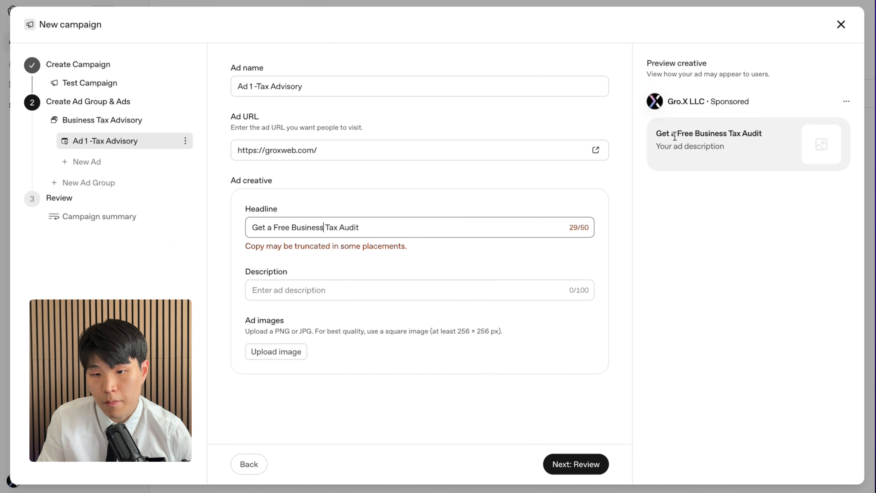
left_click_drag(656, 134, 764, 135)
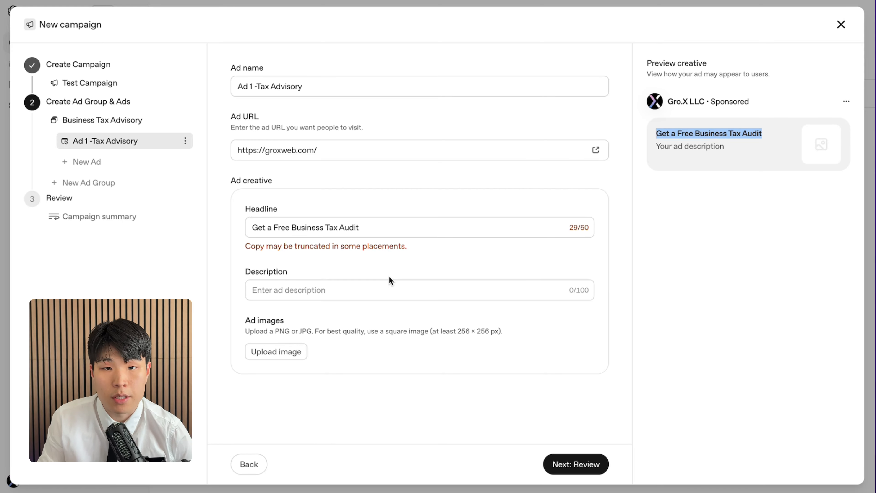
Enter the ad description "Our average clients save 25% more." and upload the X logo as the ad image.
left_click(389, 283)
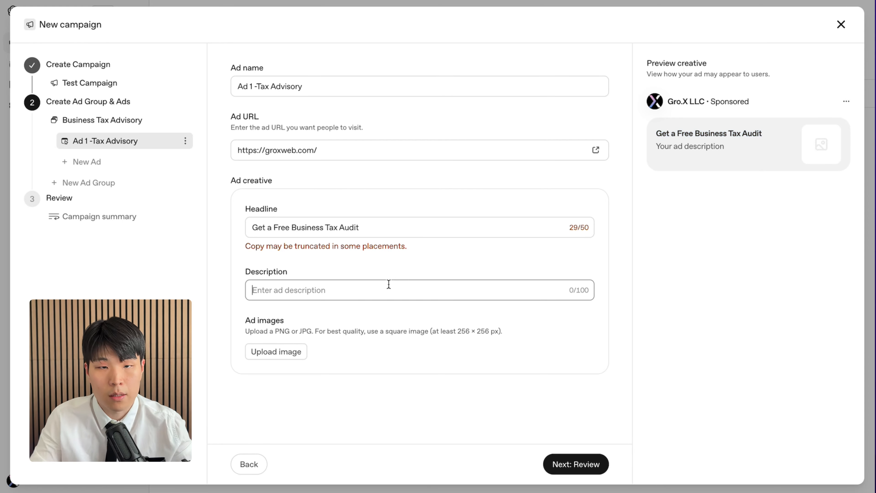
type("Our avera")
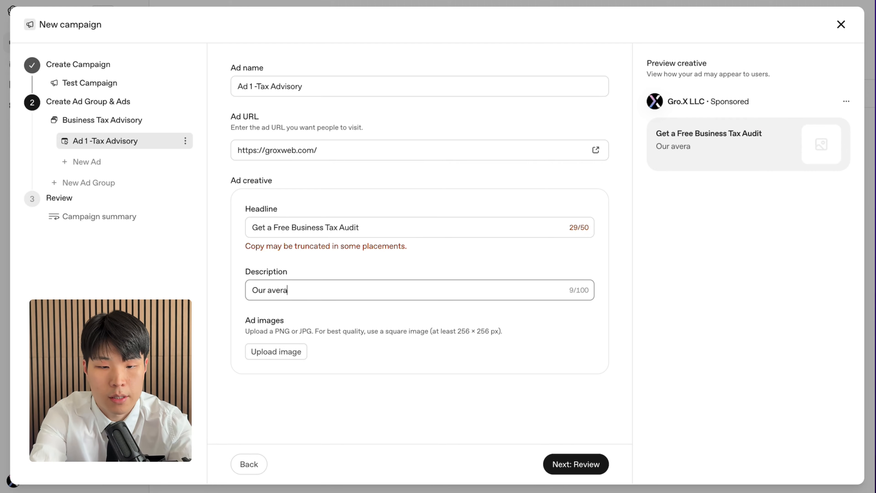
type("ge clients save")
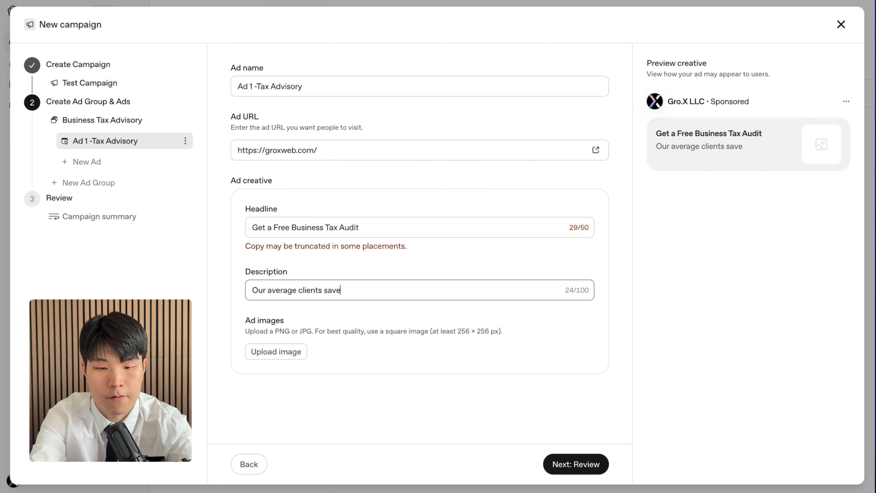
type(" 25% more.")
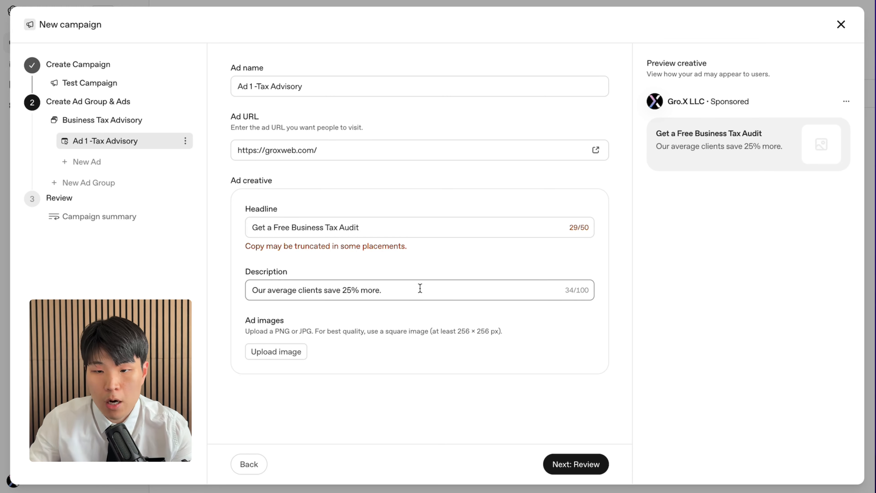
left_click(696, 132)
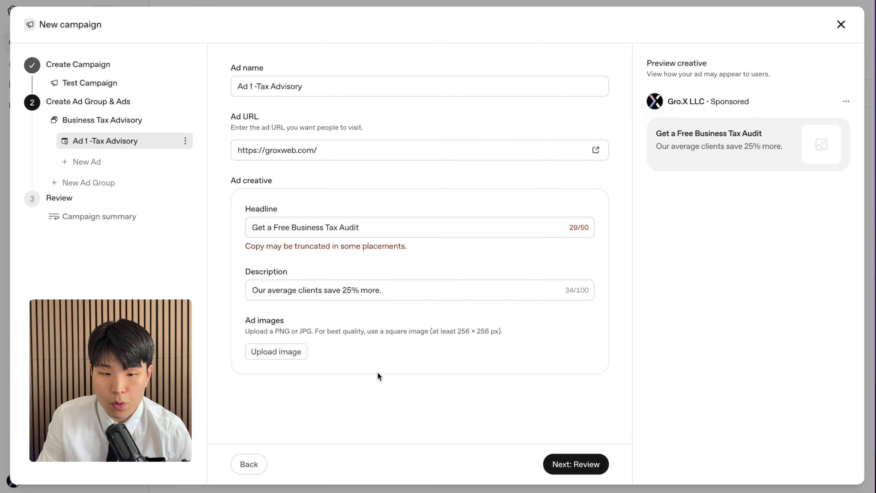
left_click(300, 354)
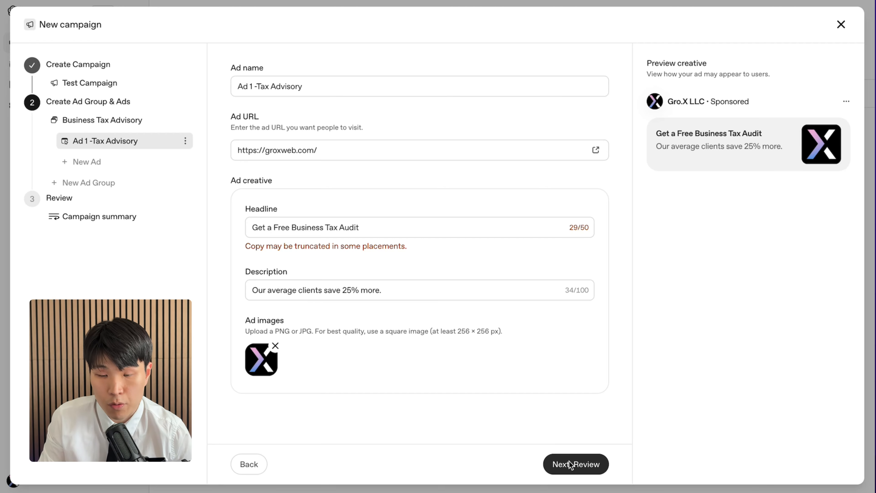
Review the campaign summary and create the campaign.
left_click(571, 465)
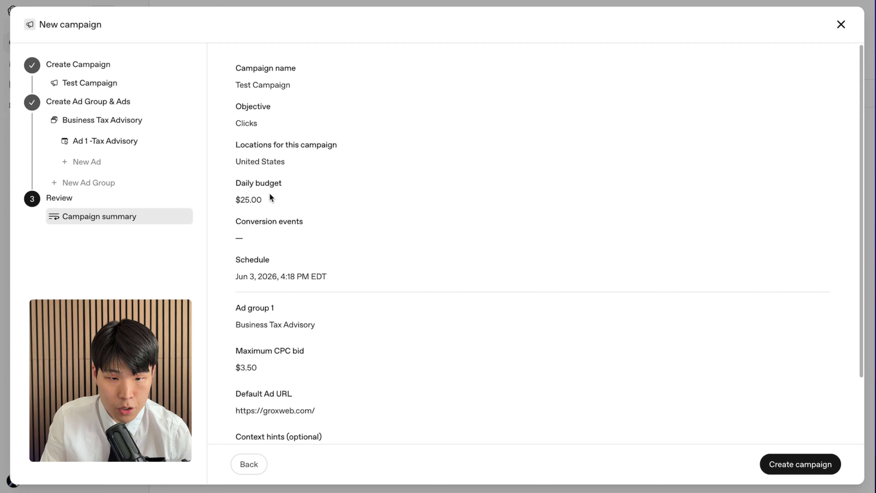
scroll(333, 238, "down", 3)
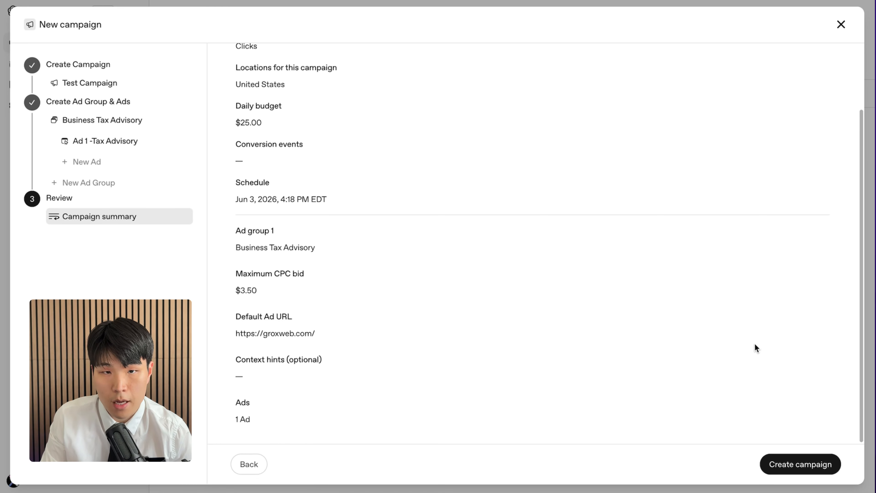
left_click(787, 457)
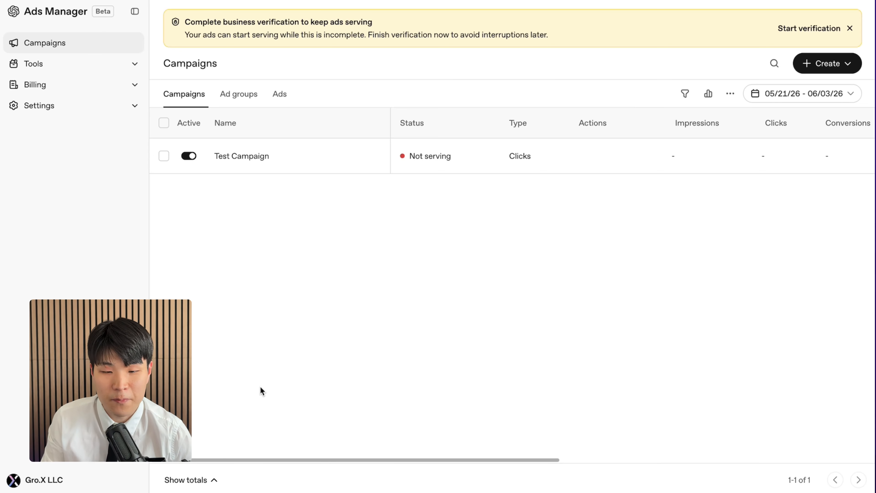
Check the status details of Test Campaign and switch the campaign off.
mouse_move(448, 159)
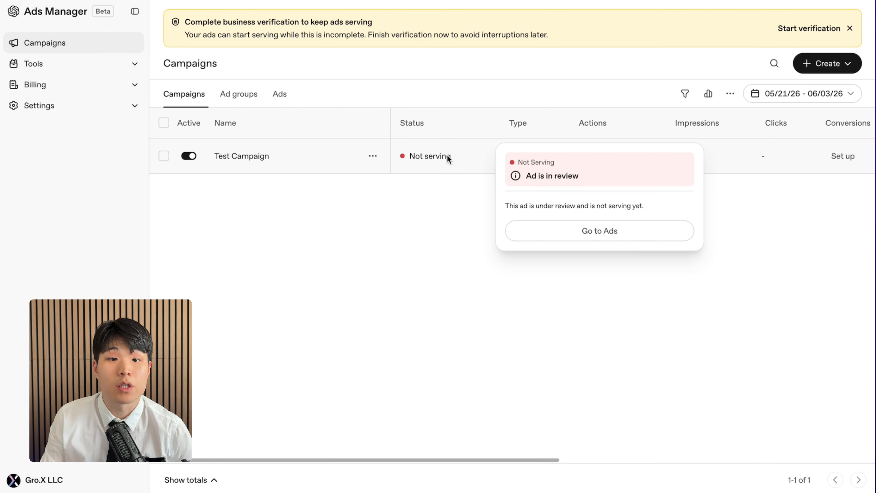
left_click(190, 157)
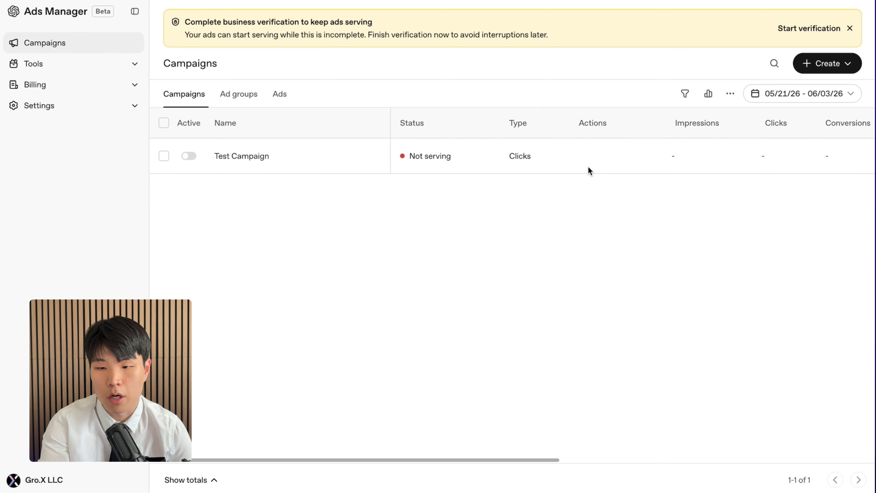
Set up conversions for Test Campaign by creating a Web data source named "My first pixel".
scroll(588, 170, "right", 4)
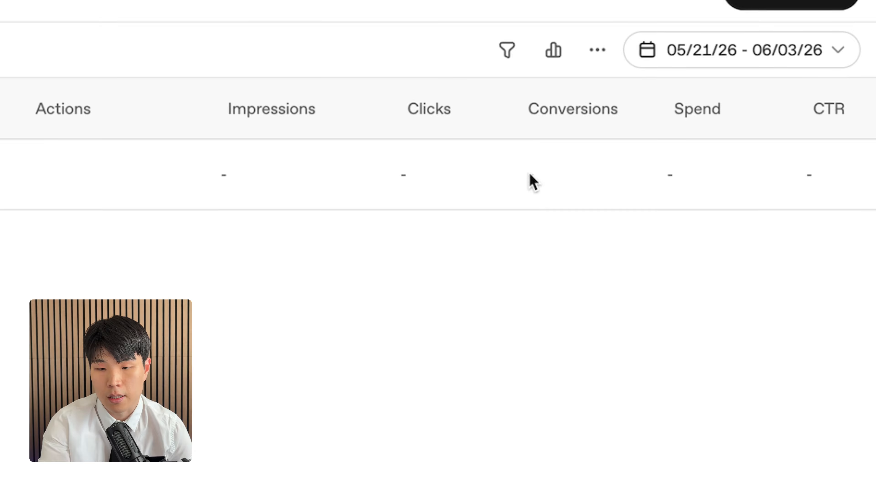
left_click(712, 161)
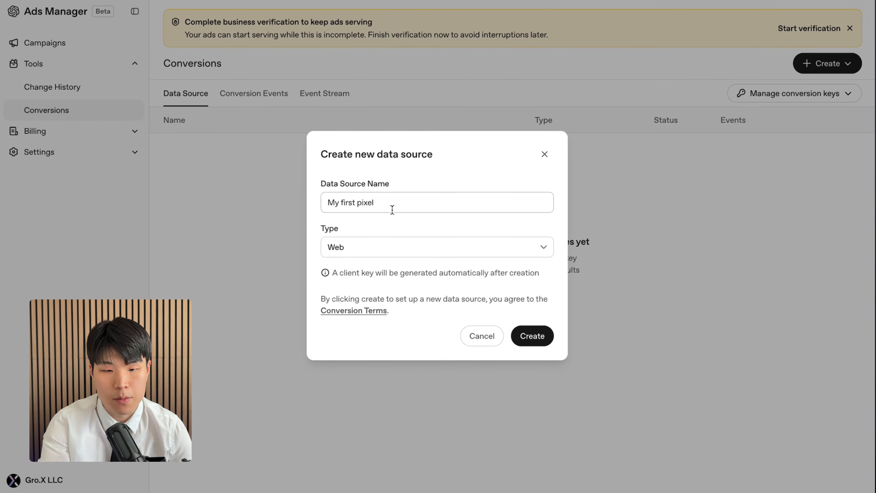
left_click(386, 251)
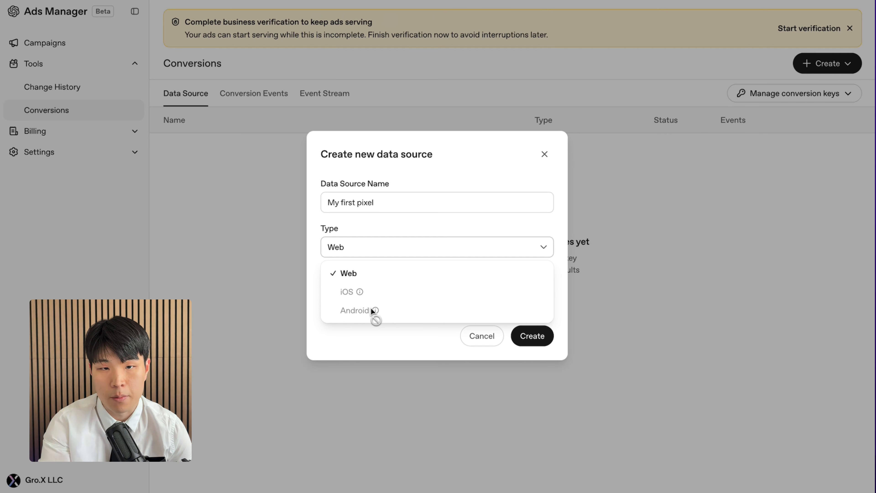
left_click(532, 336)
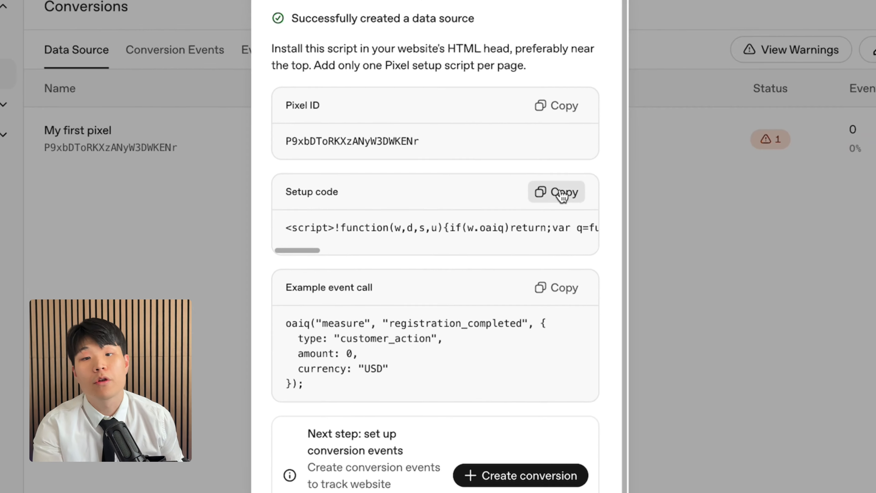
Copy the pixel's setup code, switch to Webflow, and open the custom code settings of the Gro.X site hosted at groxweb.com.
left_click(563, 197)
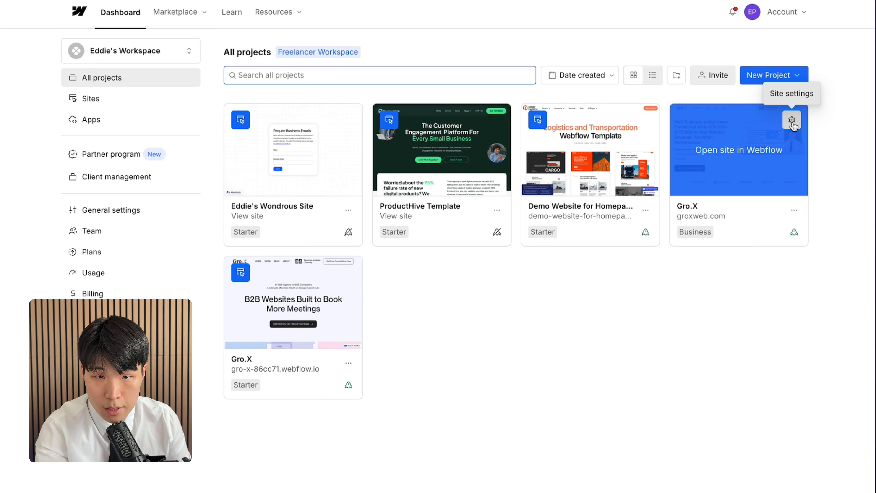
left_click(791, 118)
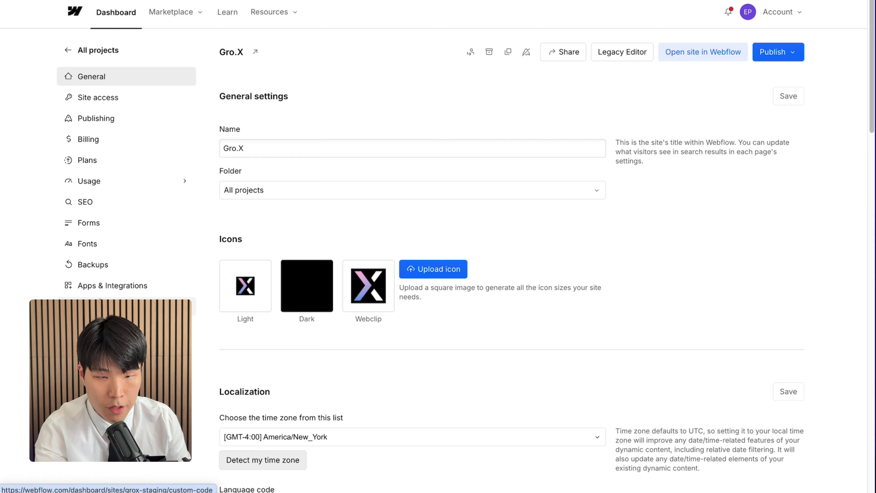
left_click(99, 303)
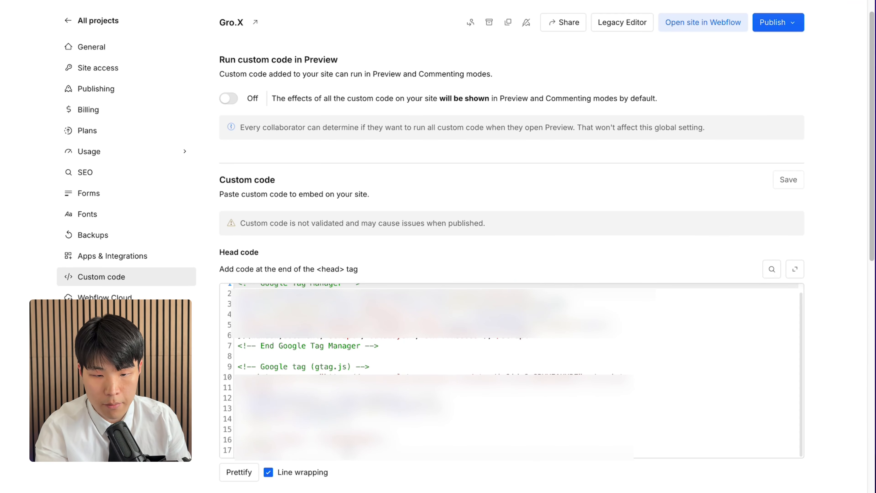
Paste the setup code into the site's head code between the Google Tag Manager and gtag.js snippets, and undo the paste.
left_click(350, 358)
key("ctrl+v")
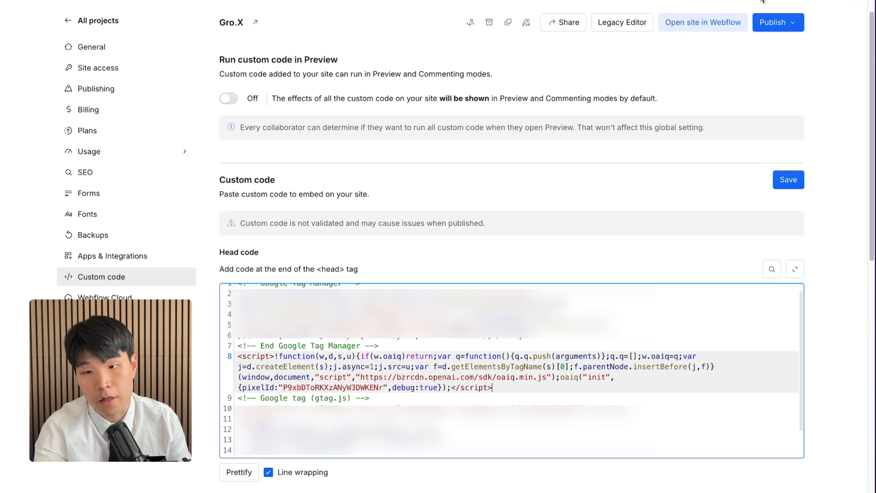
key("ctrl+z")
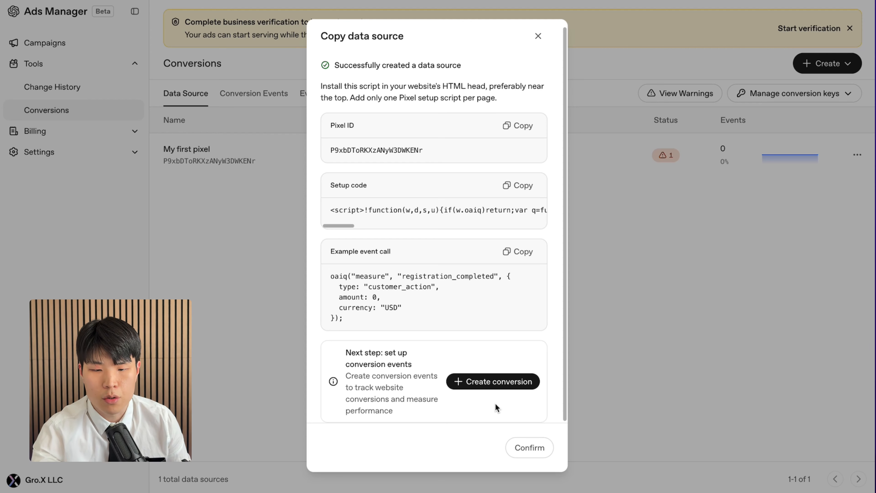
Create a conversion event with the base event Appointment scheduled for the My first pixel data source, and copy its event call.
left_click(488, 381)
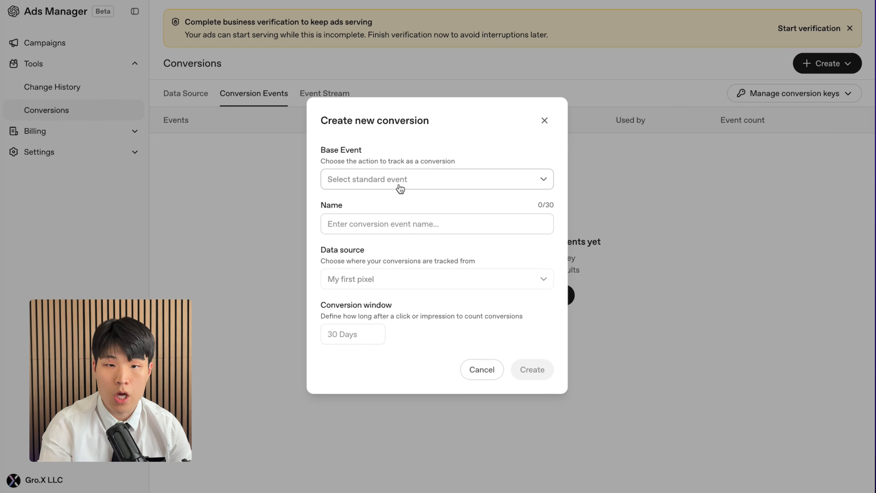
left_click(400, 186)
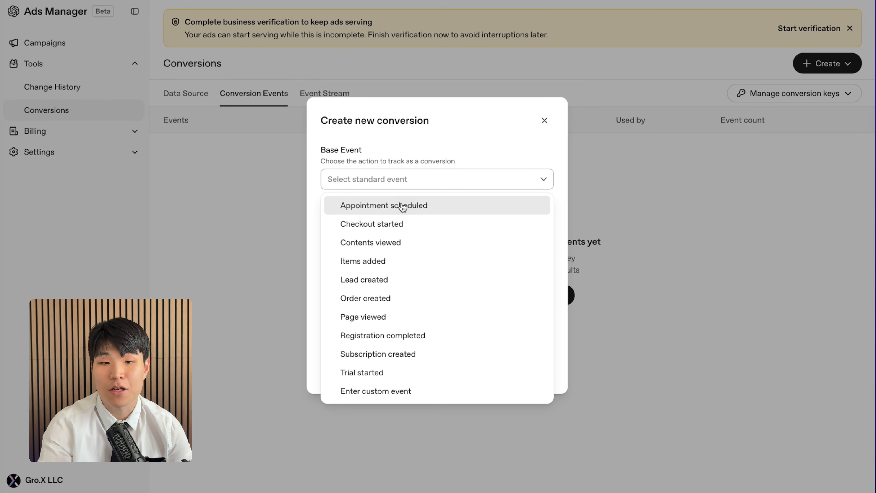
left_click(403, 206)
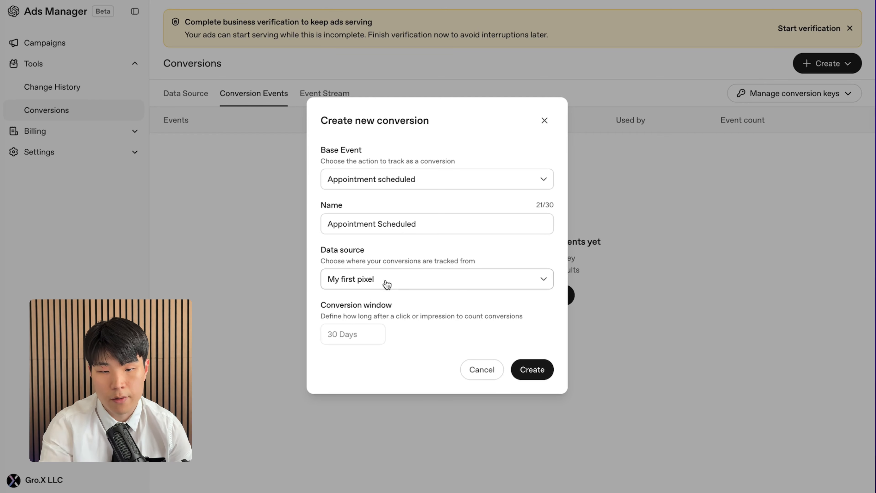
mouse_move(350, 337)
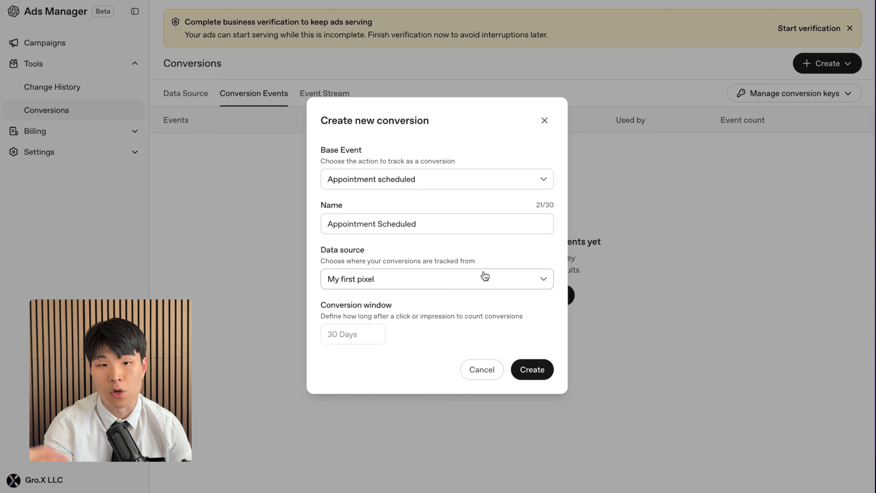
left_click(533, 370)
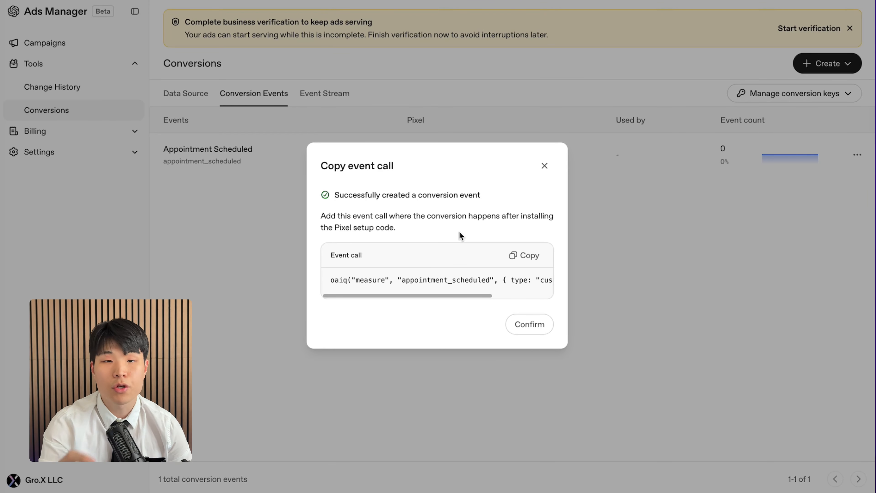
left_click(530, 254)
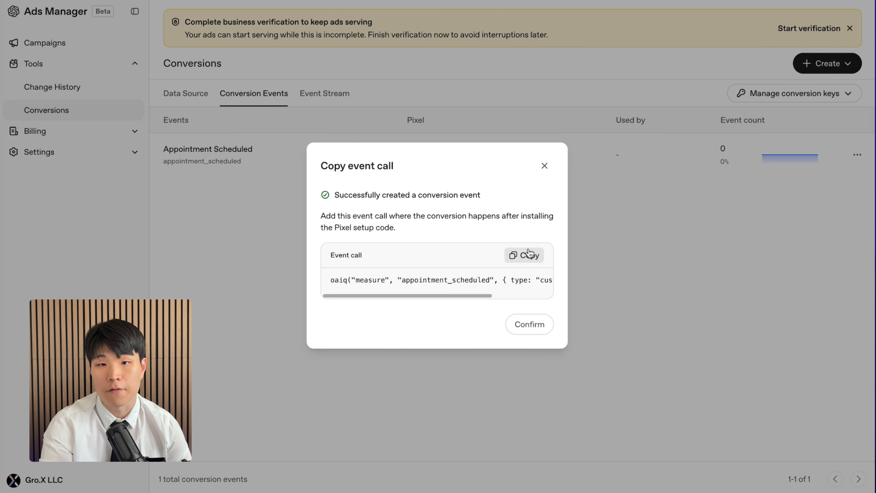
left_click(541, 329)
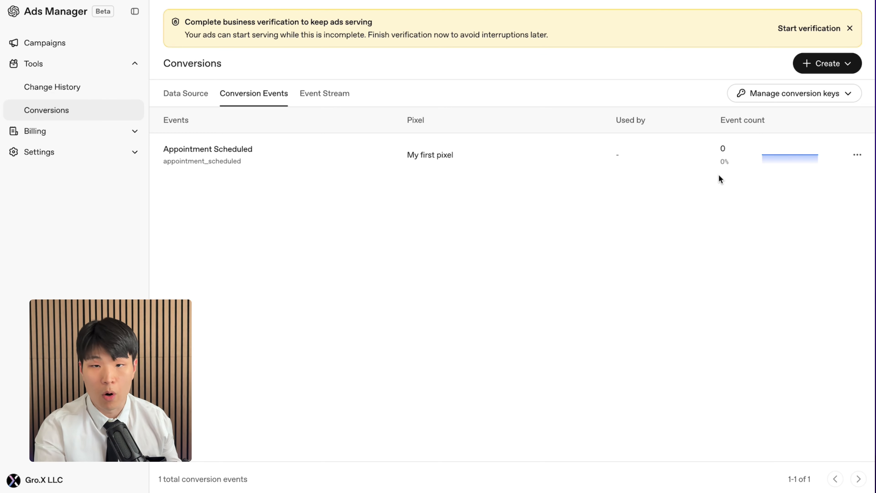
Create a new conversion API key named "Conversion Api".
left_click(807, 100)
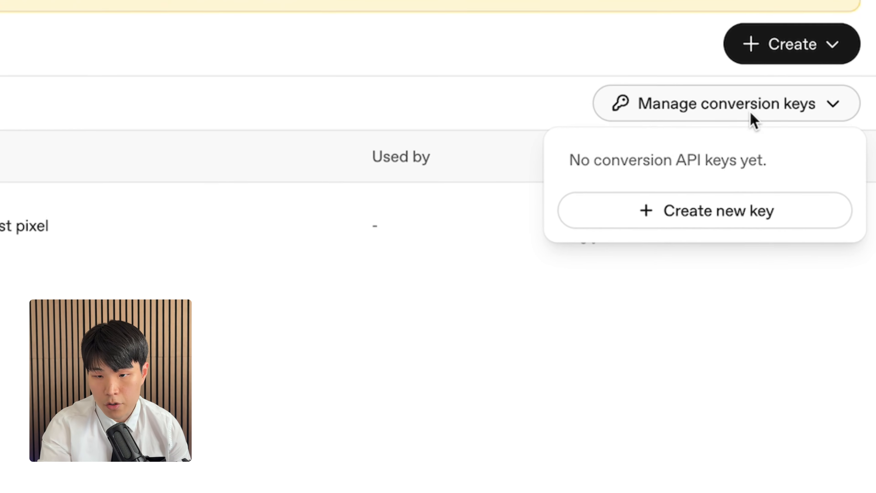
left_click(715, 221)
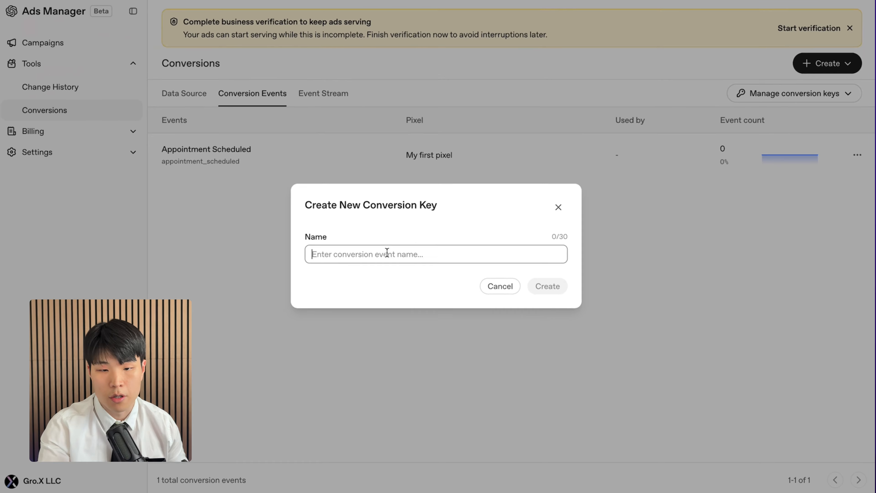
type("C")
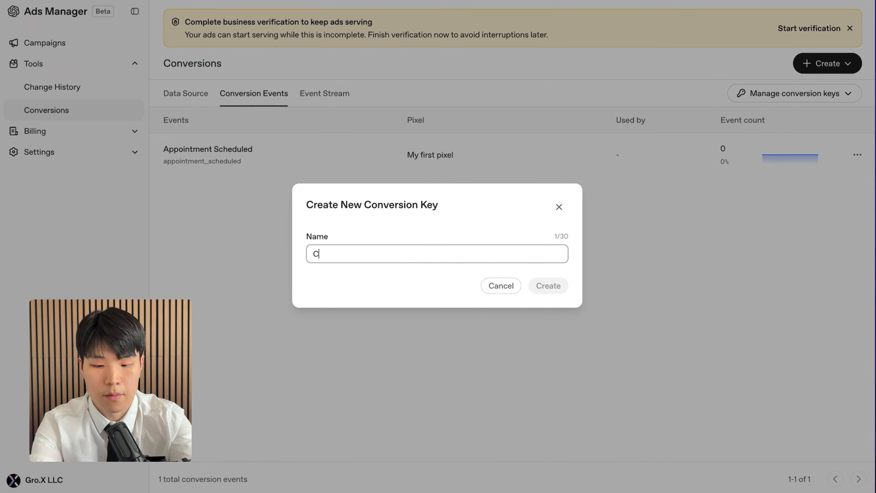
type("onversion Api")
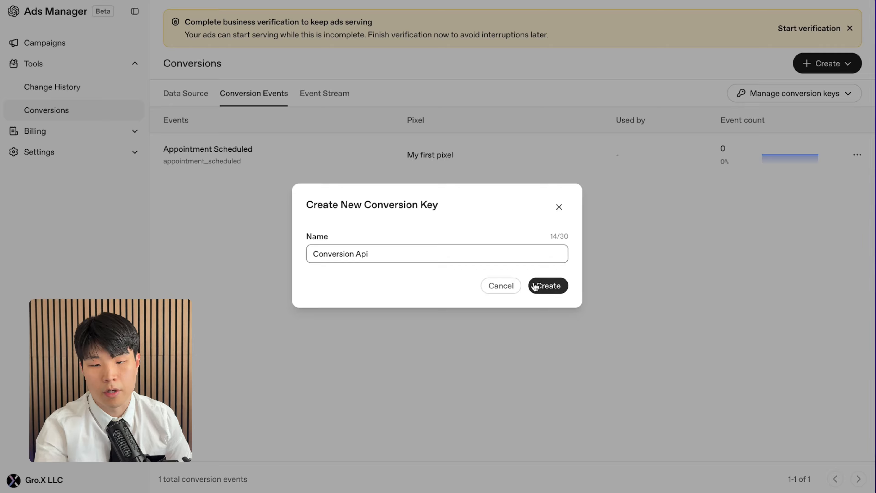
left_click(534, 285)
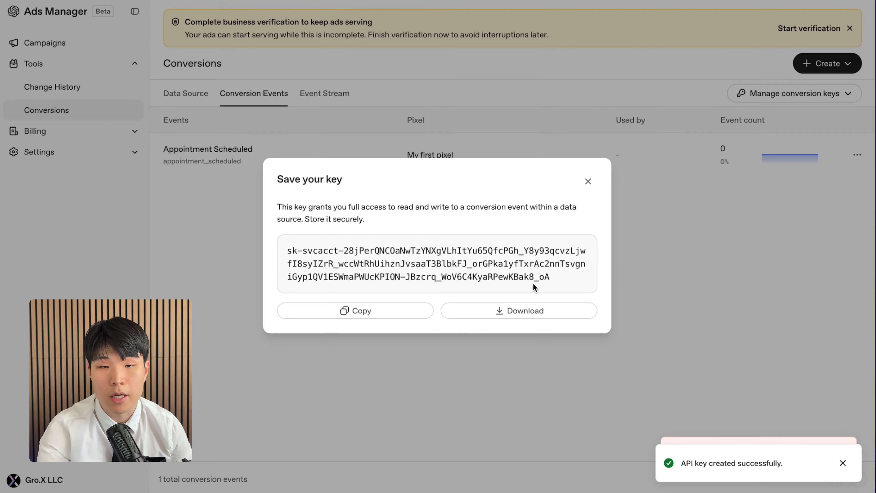